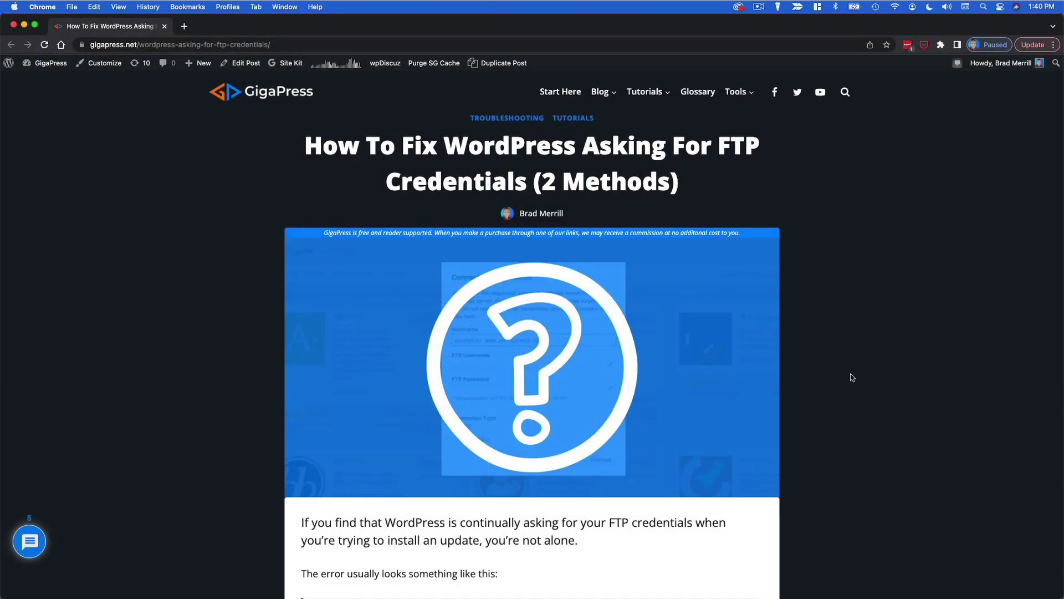
Step: Scroll to Method 1 and select the define('FS_METHOD','direct'); code line
scroll(852, 377, down, 8)
scroll(852, 378, down, 6)
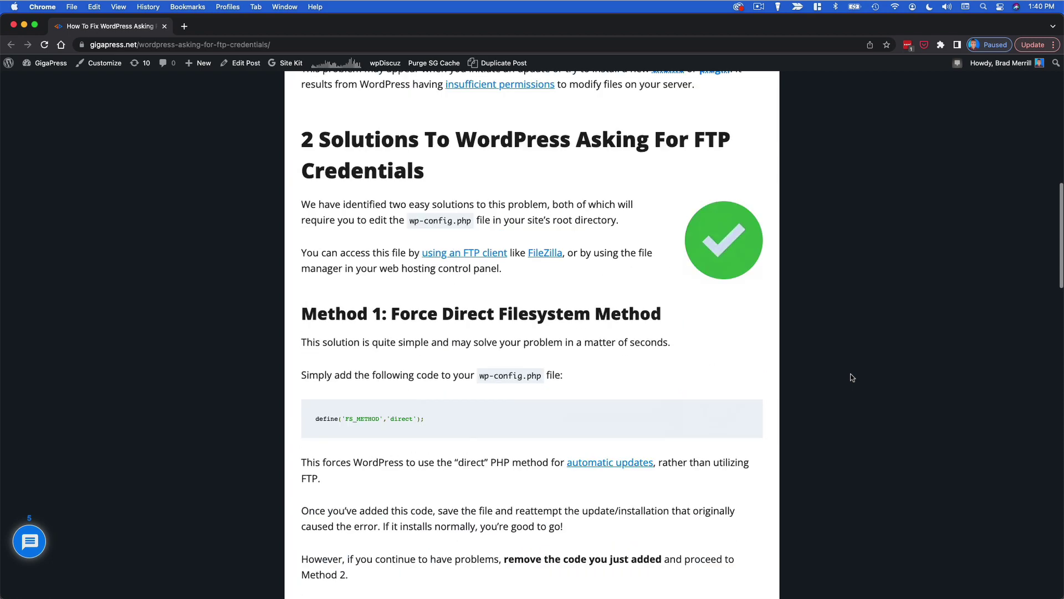
triple_click(328, 300)
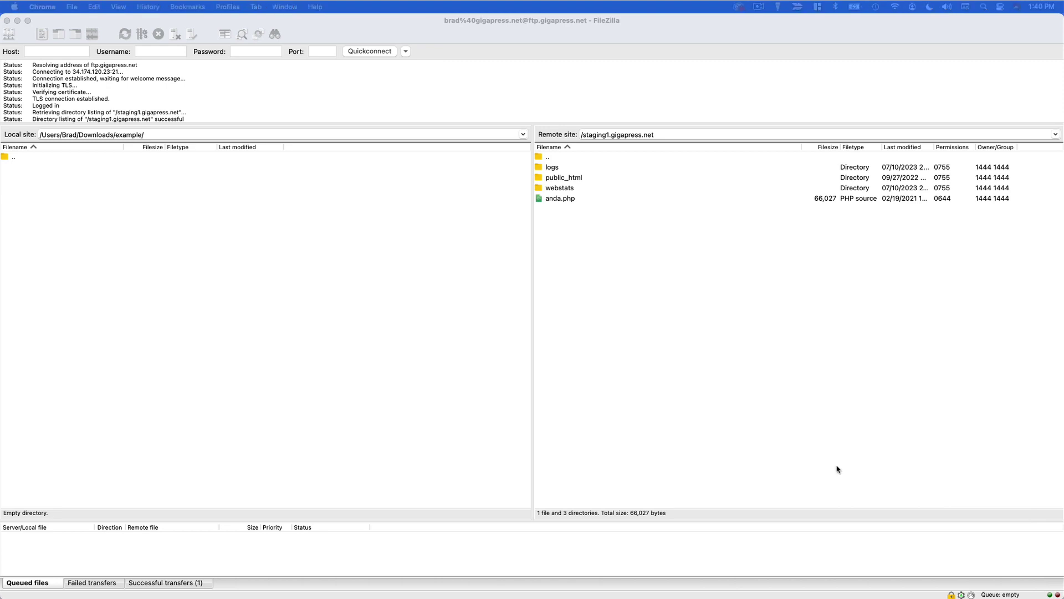
Step: Open the server's public_html folder in FileZilla and open wp-config.php with View/Edit
click(686, 369)
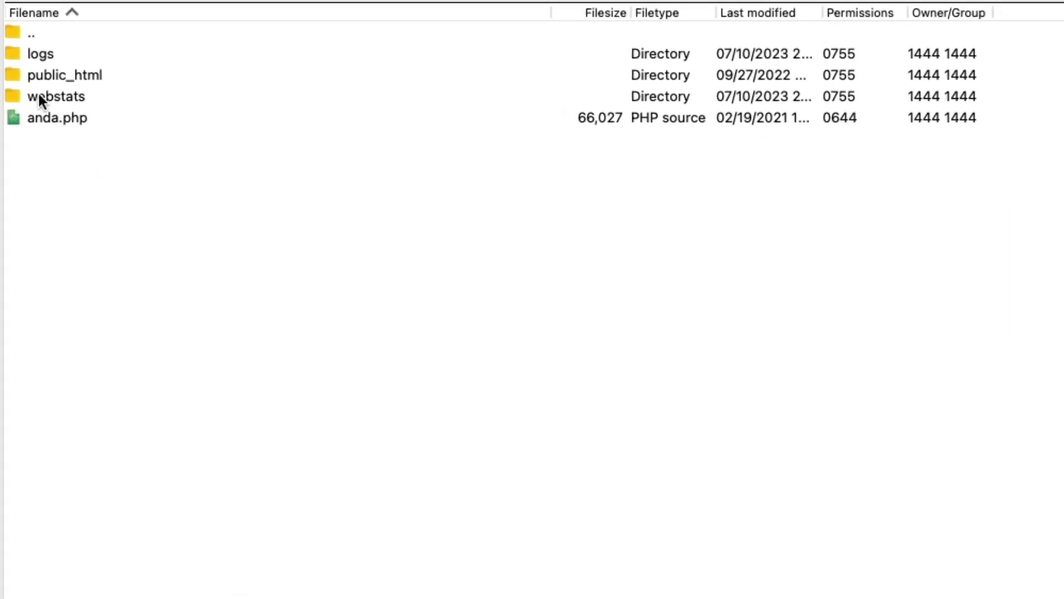
click(57, 72)
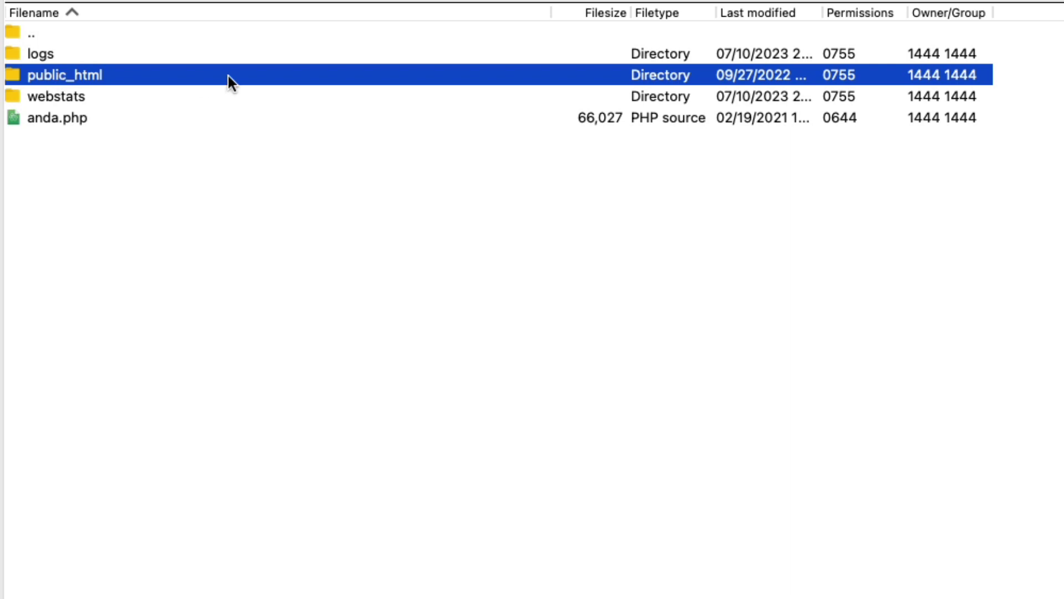
double_click(150, 75)
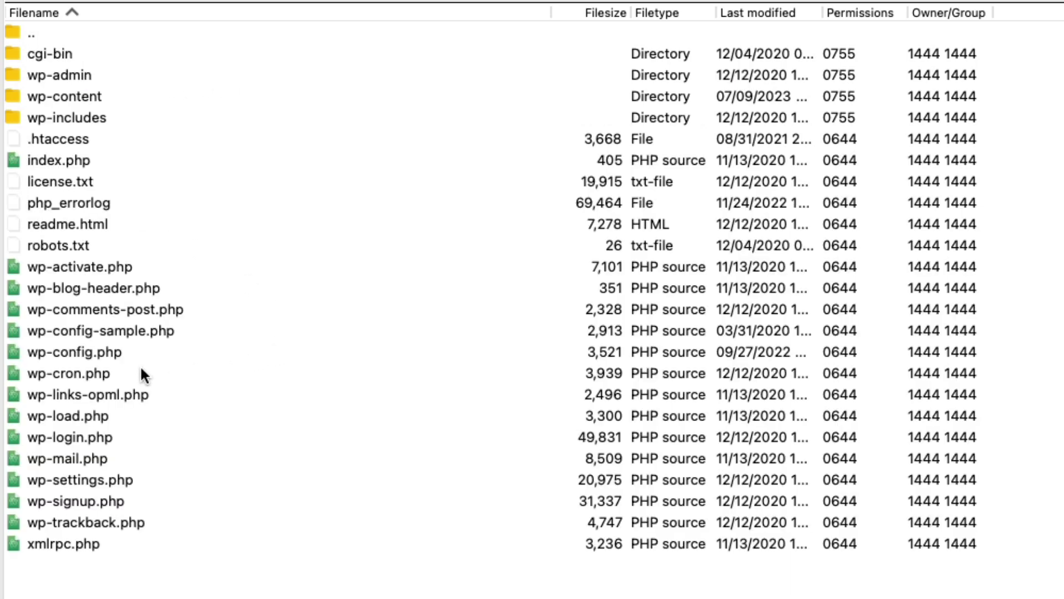
click(49, 356)
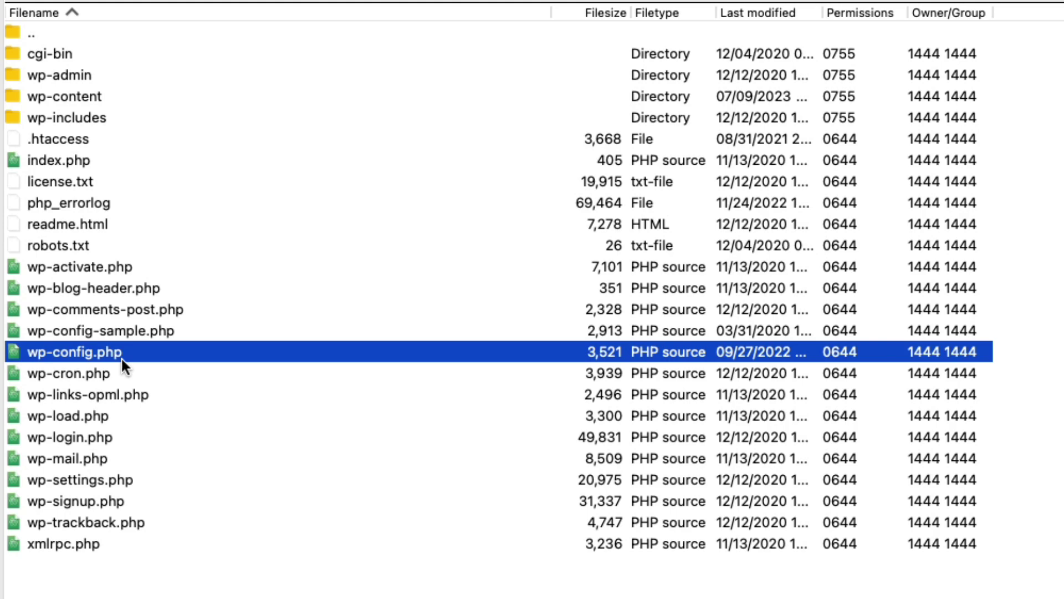
right_click(149, 348)
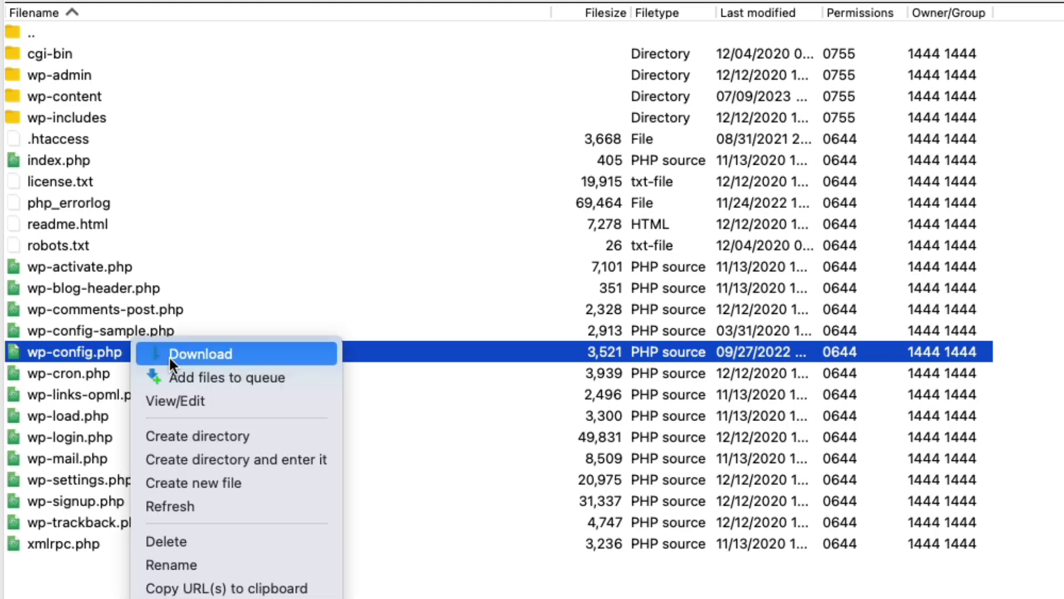
click(250, 391)
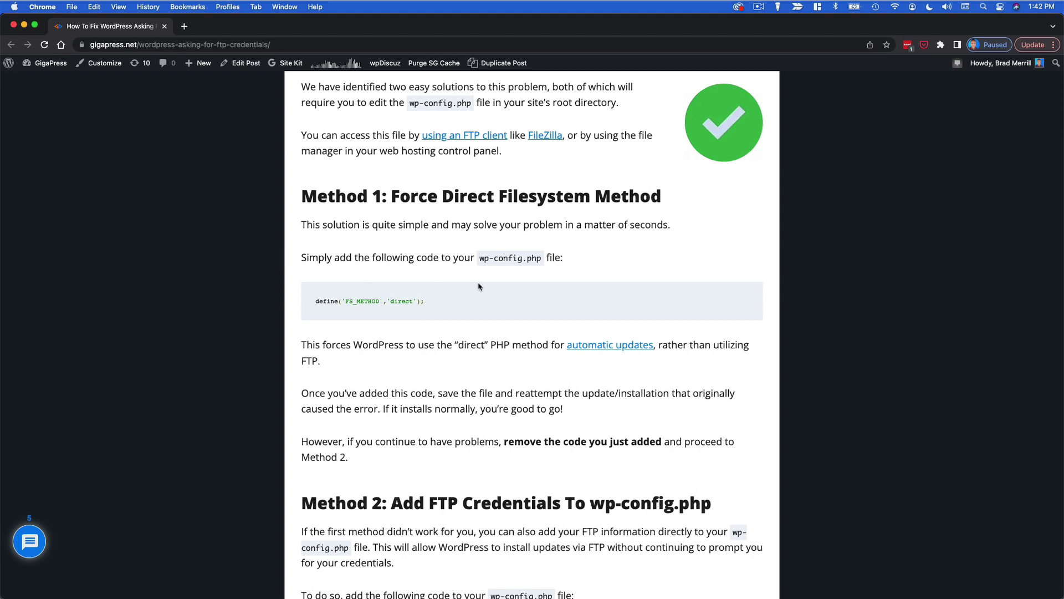
Step: Select and copy the define('FS_METHOD','direct'); line from the article
drag(430, 301, 315, 303)
right_click(332, 302)
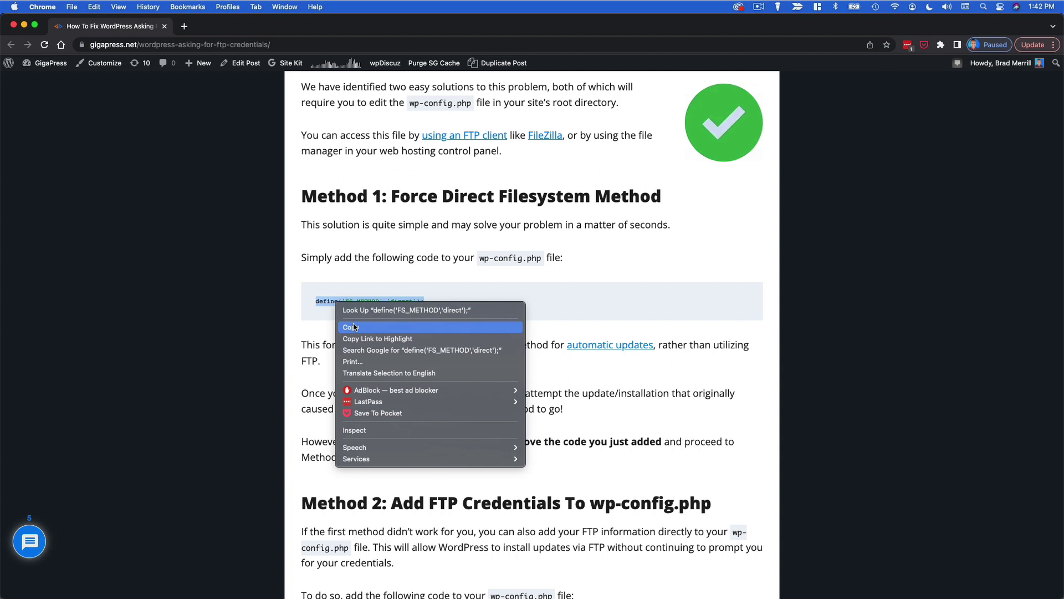
click(353, 325)
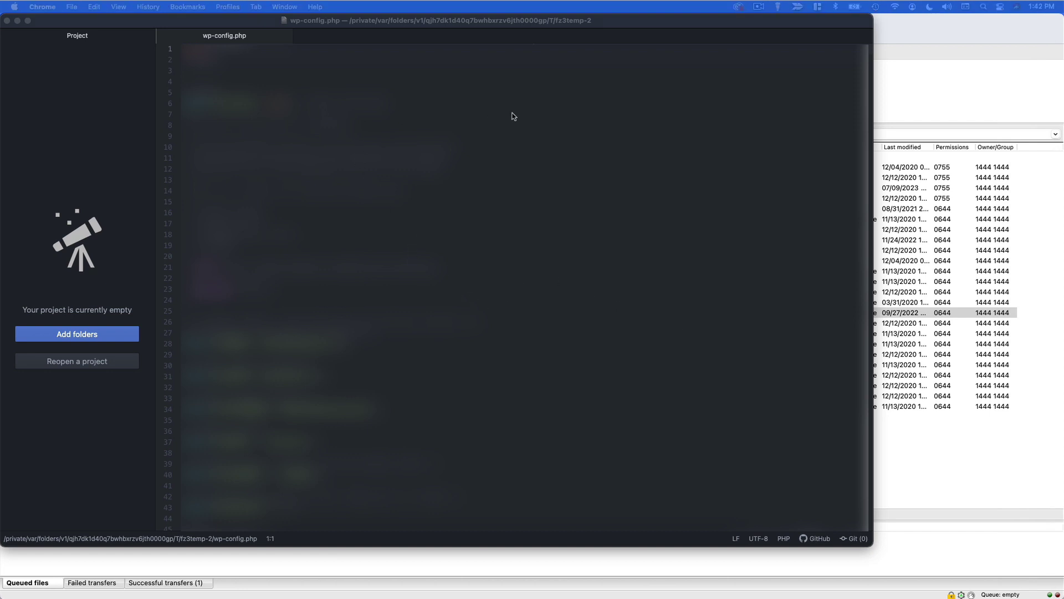
Step: Paste define('FS_METHOD','direct'); onto line 90 above the stop-editing comment and save wp-config.php
scroll(440, 294, down, 5)
scroll(444, 297, down, 6)
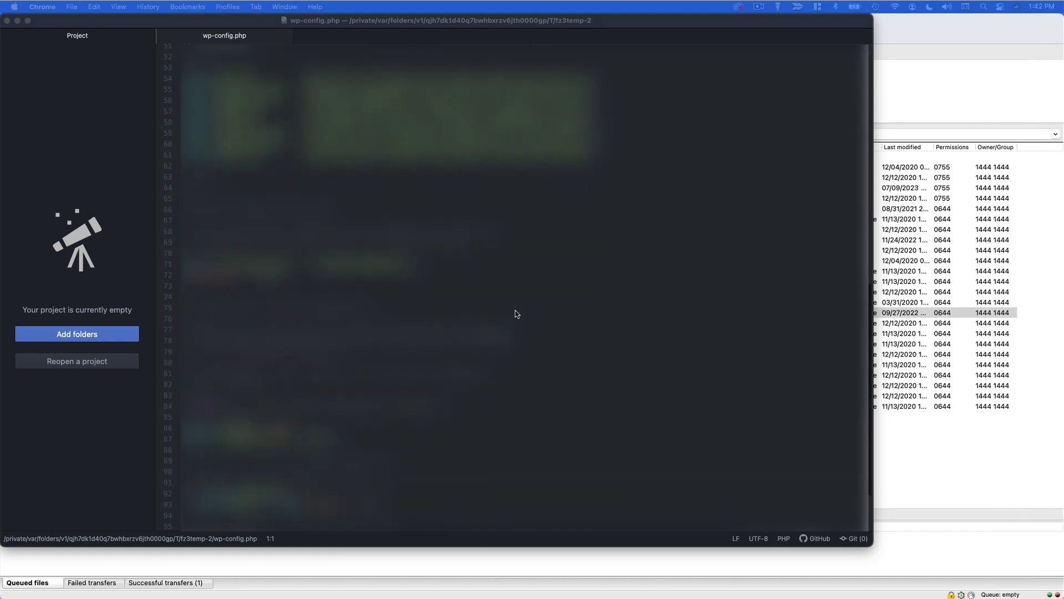
scroll(516, 313, down, 1)
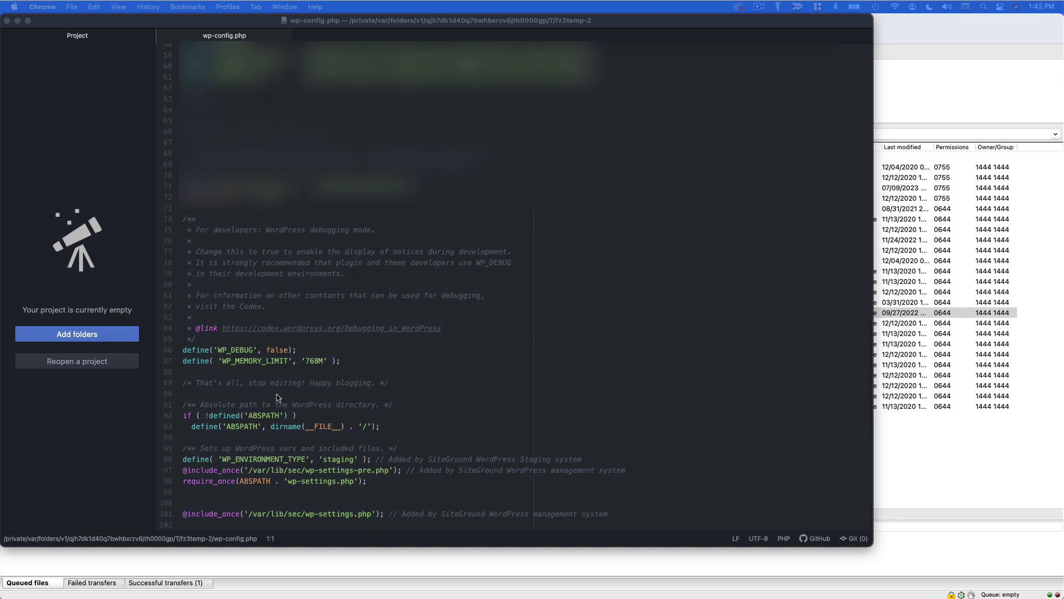
click(384, 375)
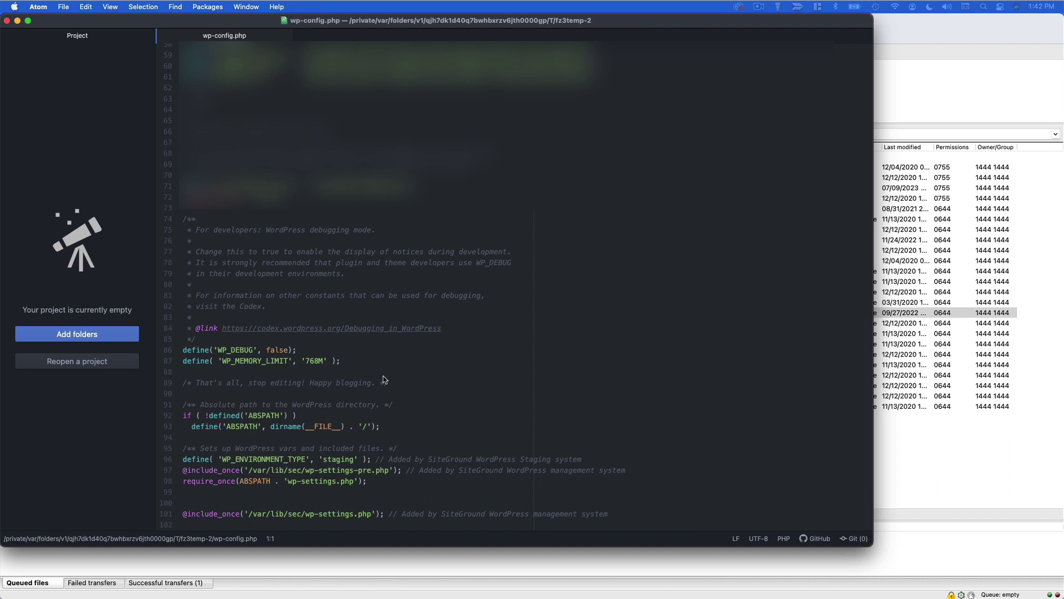
key(Return)
key(Return)
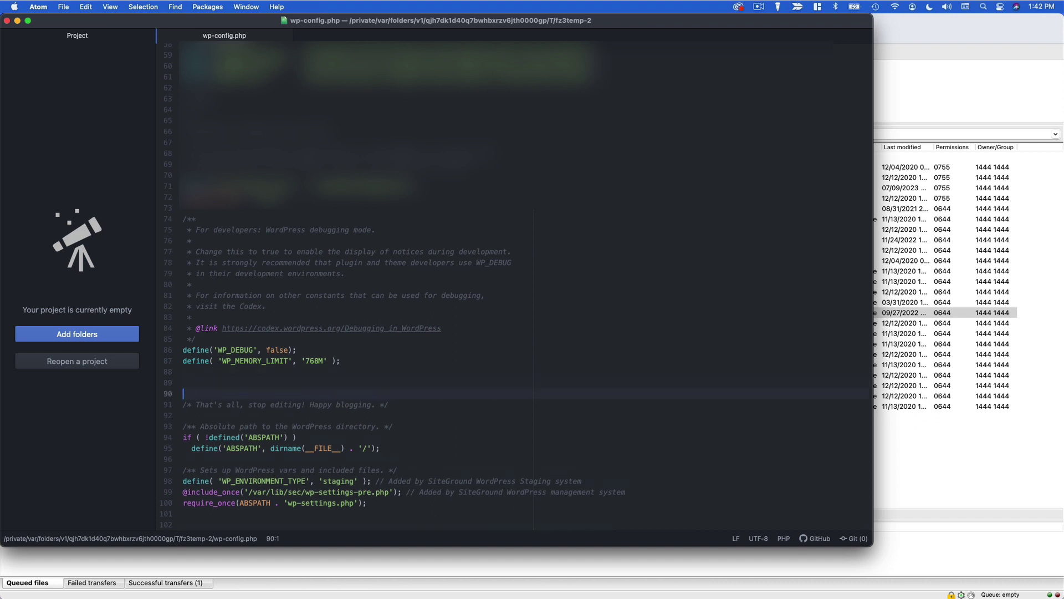
key(super+v)
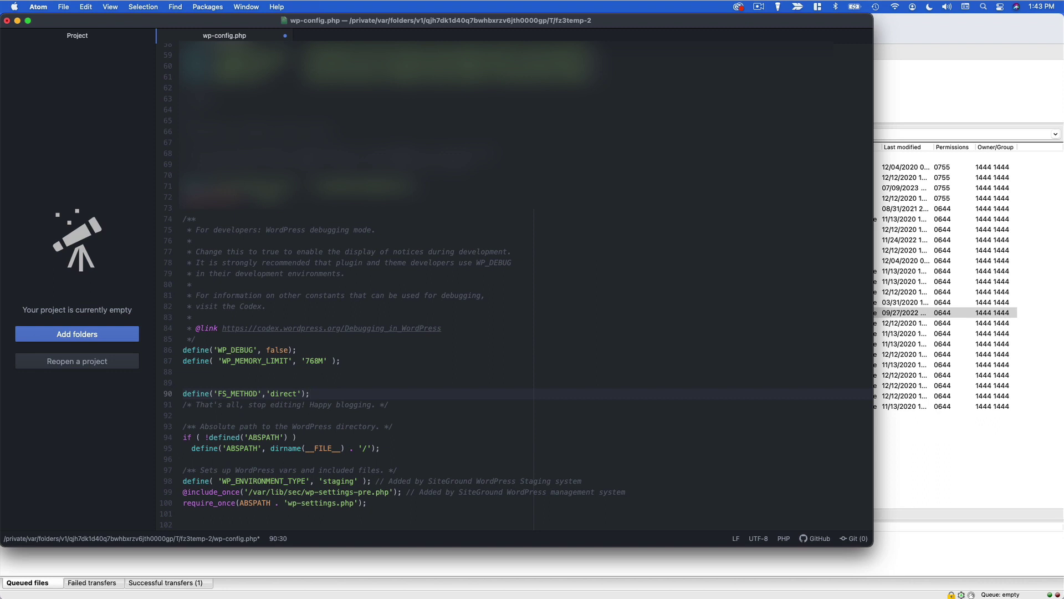
click(65, 8)
click(91, 98)
click(936, 30)
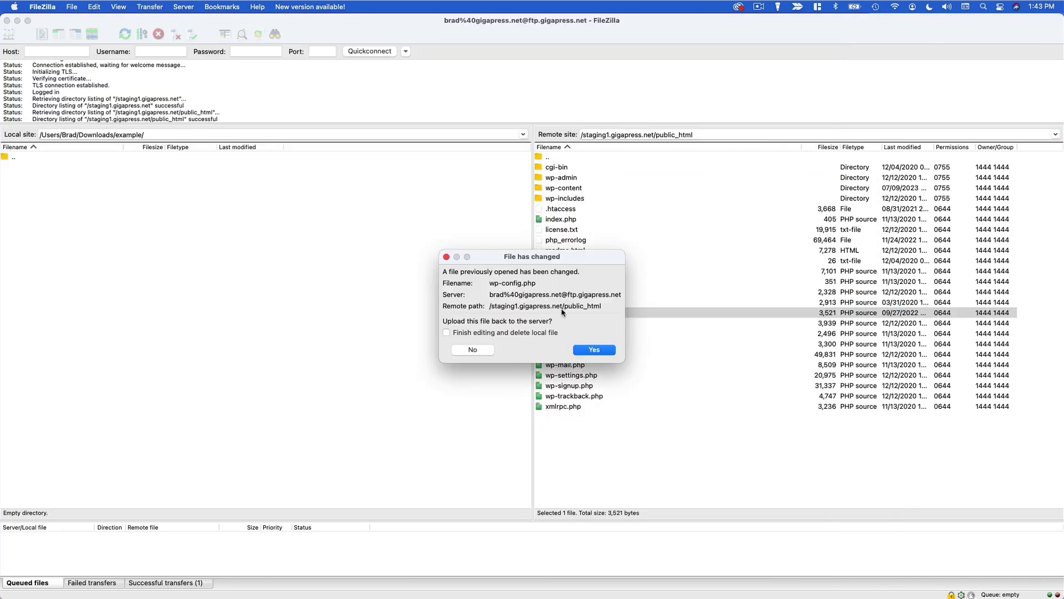
Step: Confirm uploading the changed wp-config.php back to the server
click(603, 348)
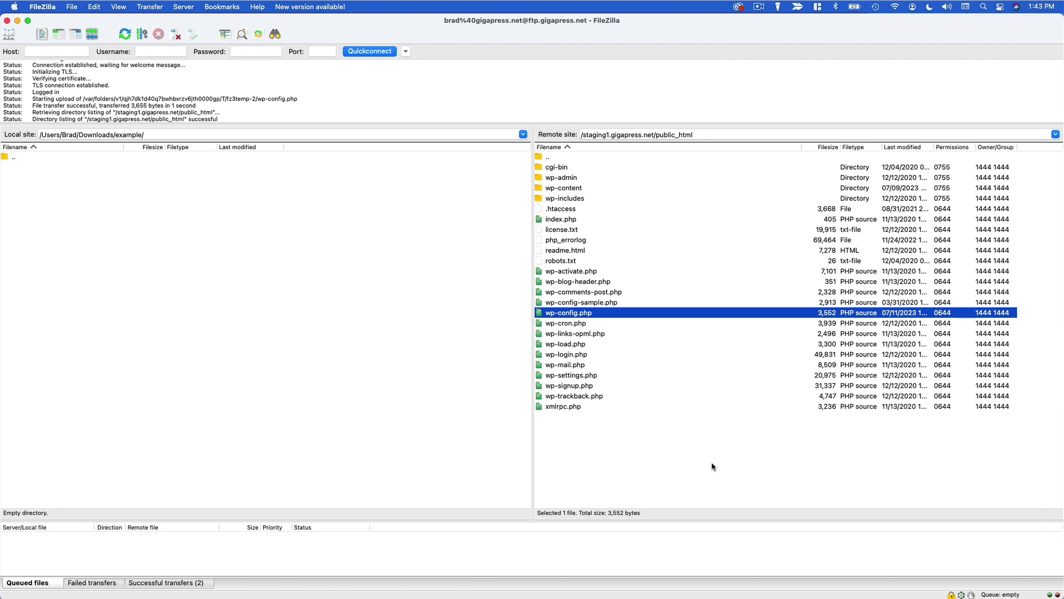
Step: Delete the FS_METHOD line from line 90 of wp-config.php in Atom
key(super+Tab)
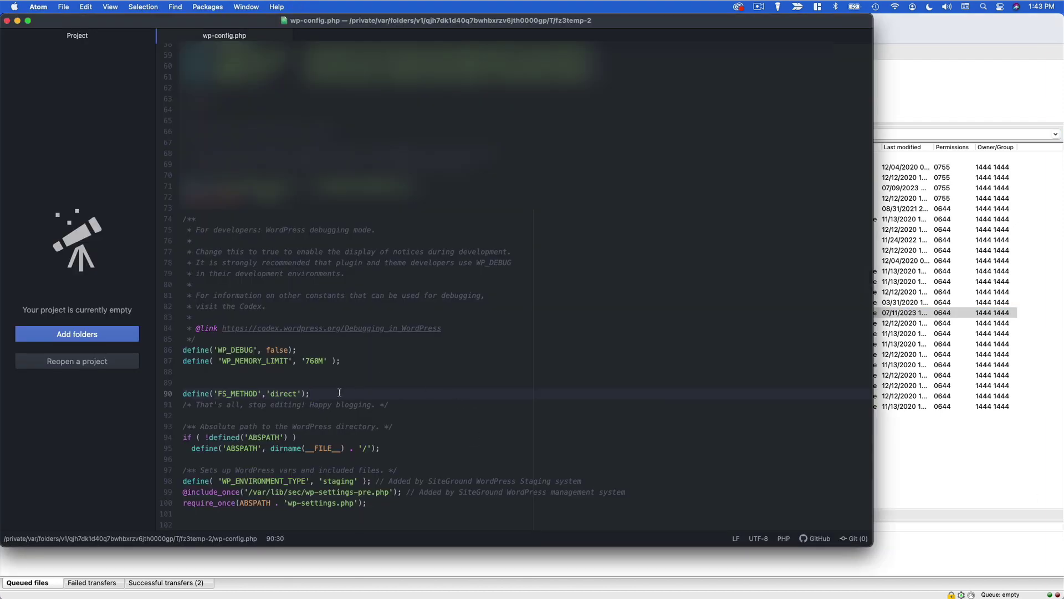
drag(339, 393, 183, 396)
key(BackSpace)
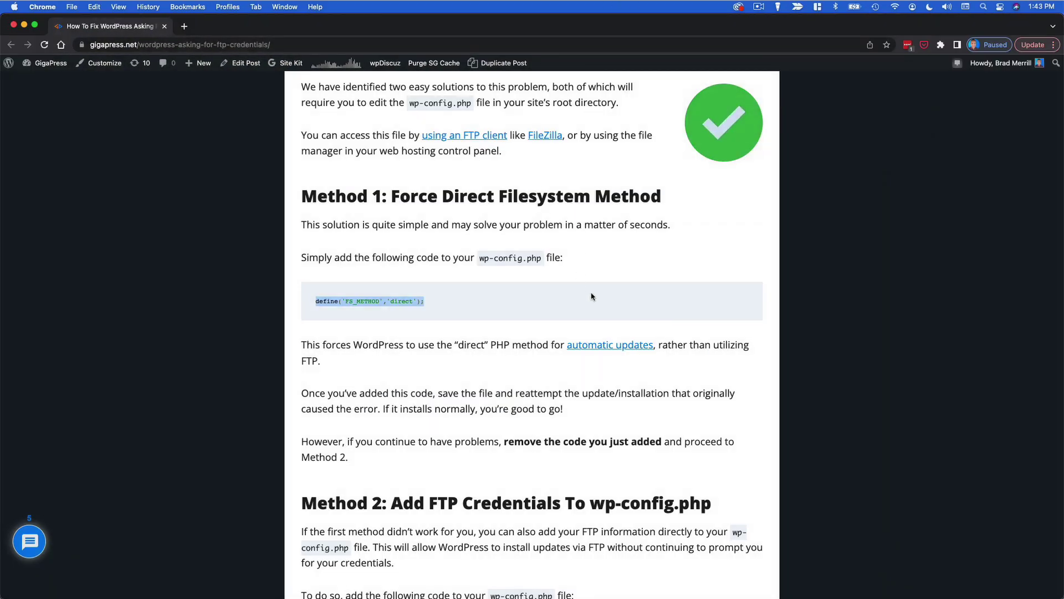
Step: Copy Method 2's FTP_USER, FTP_PASS and FTP_HOST define lines from the article
scroll(592, 297, down, 3)
click(799, 256)
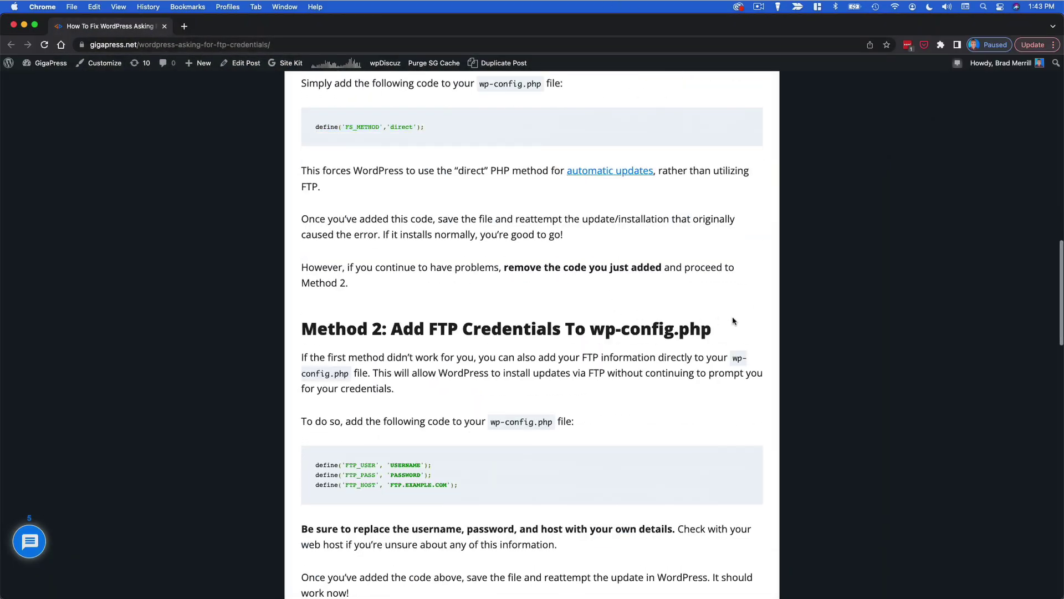
scroll(734, 321, down, 1)
scroll(733, 321, down, 2)
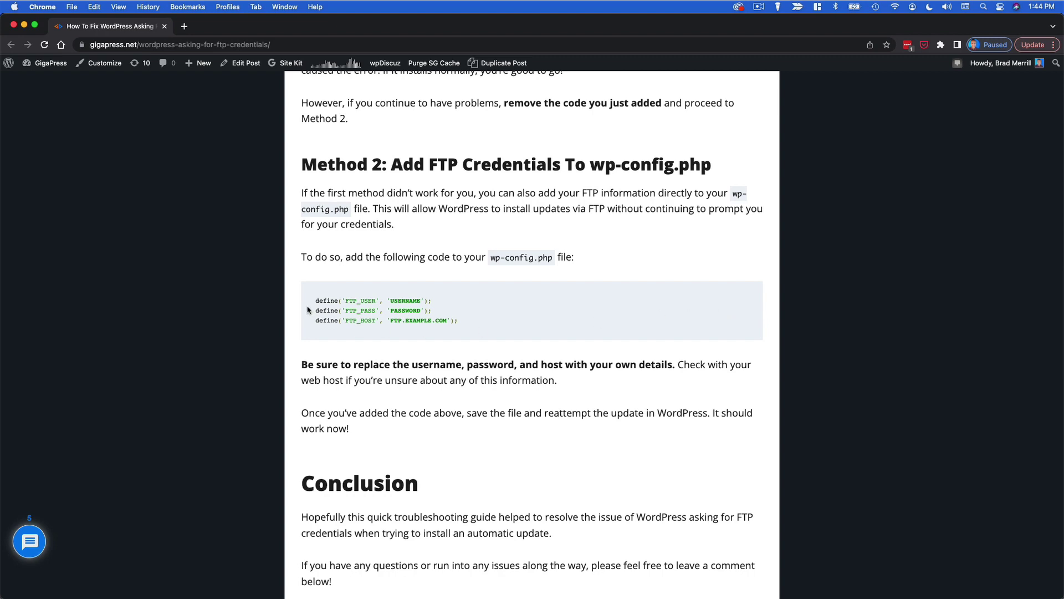
drag(315, 300, 469, 326)
right_click(412, 315)
click(436, 340)
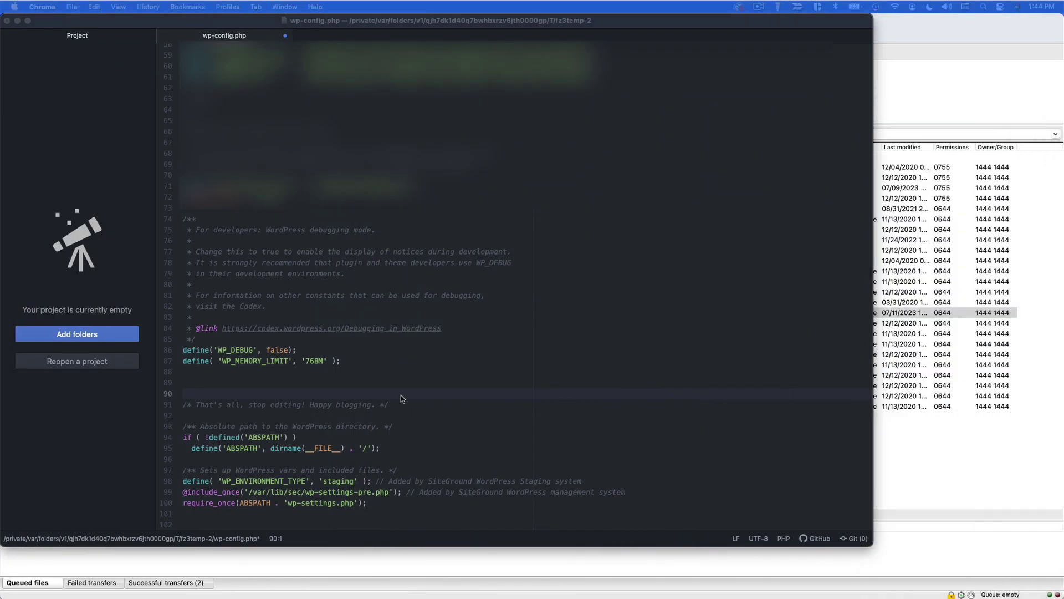
Step: Paste the three FTP define lines onto line 90 and select the USERNAME, PASSWORD and FTP.EXAMPLE.COM placeholders
click(403, 397)
key(super+v)
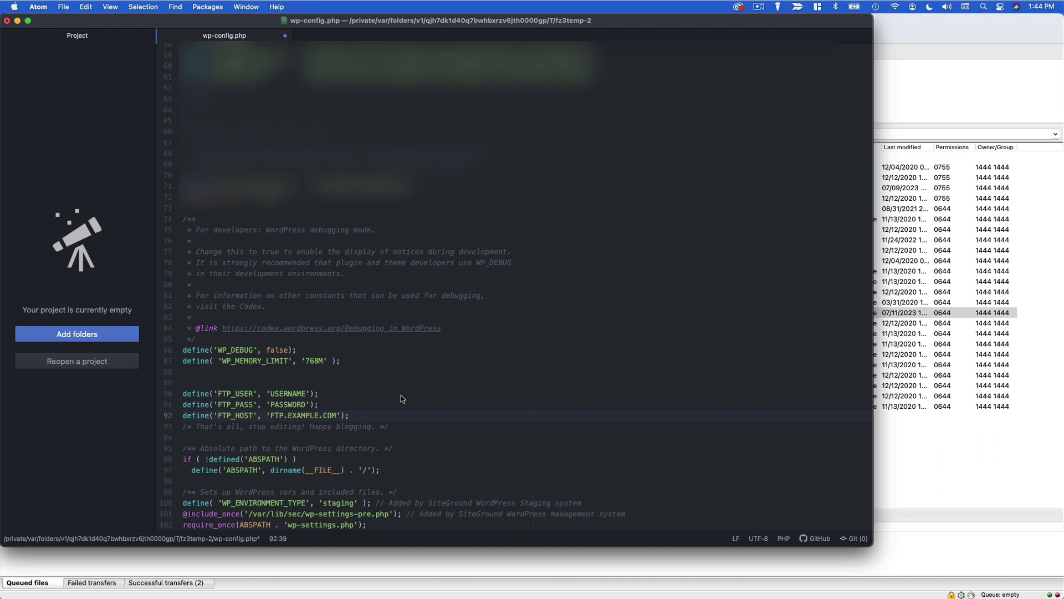
double_click(278, 393)
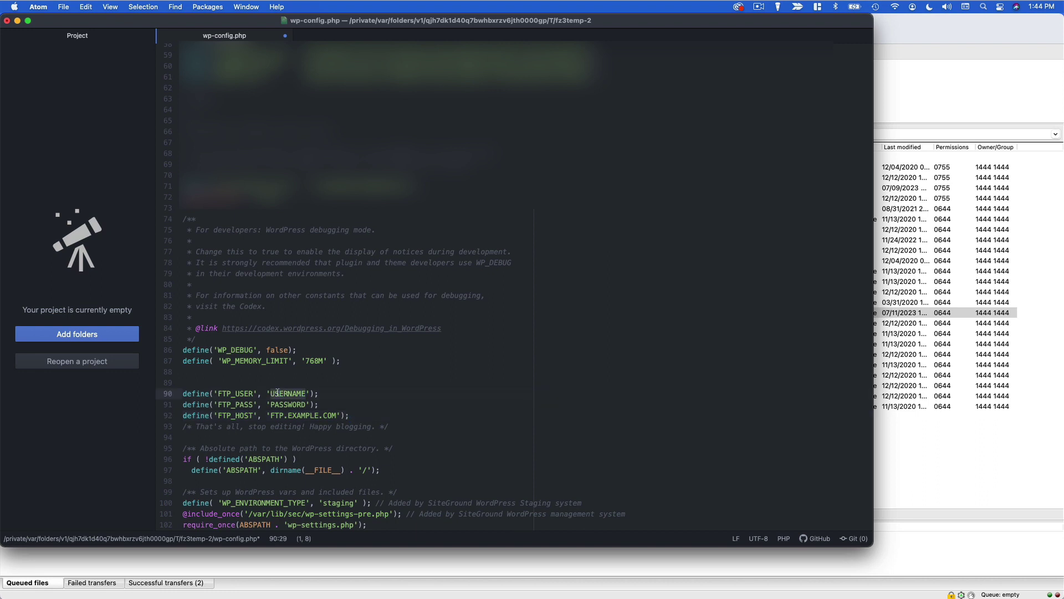
double_click(283, 405)
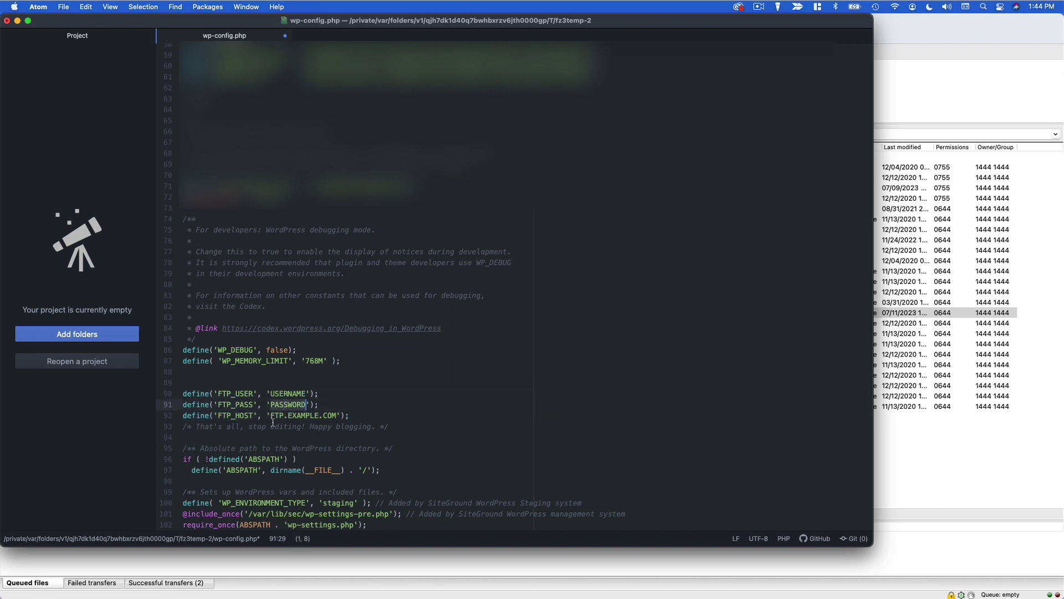
click(271, 416)
drag(271, 417, 337, 416)
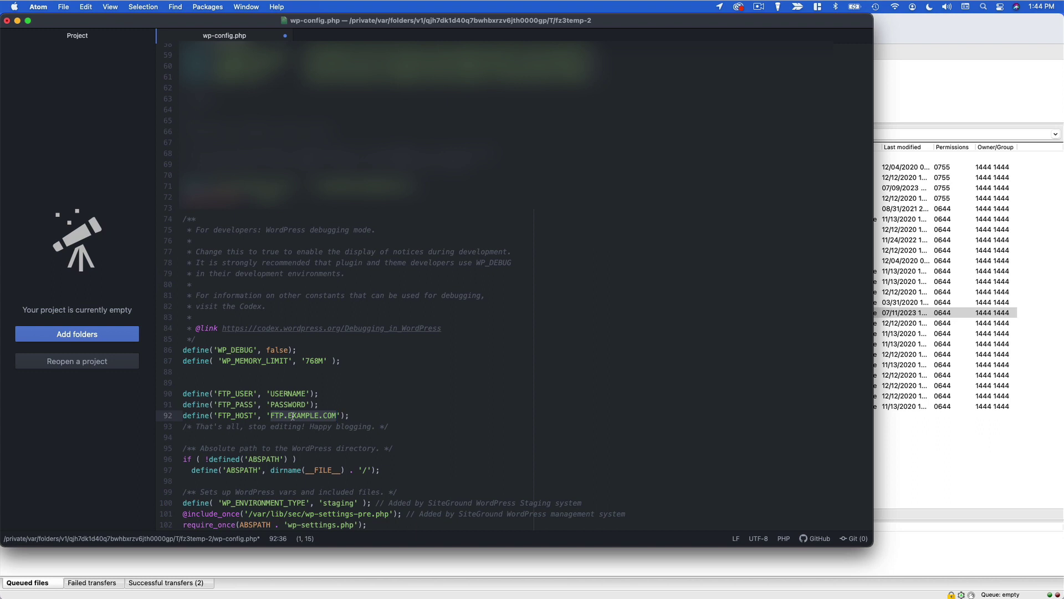
Step: Save wp-config.php in Atom and confirm its re-upload in FileZilla
click(63, 7)
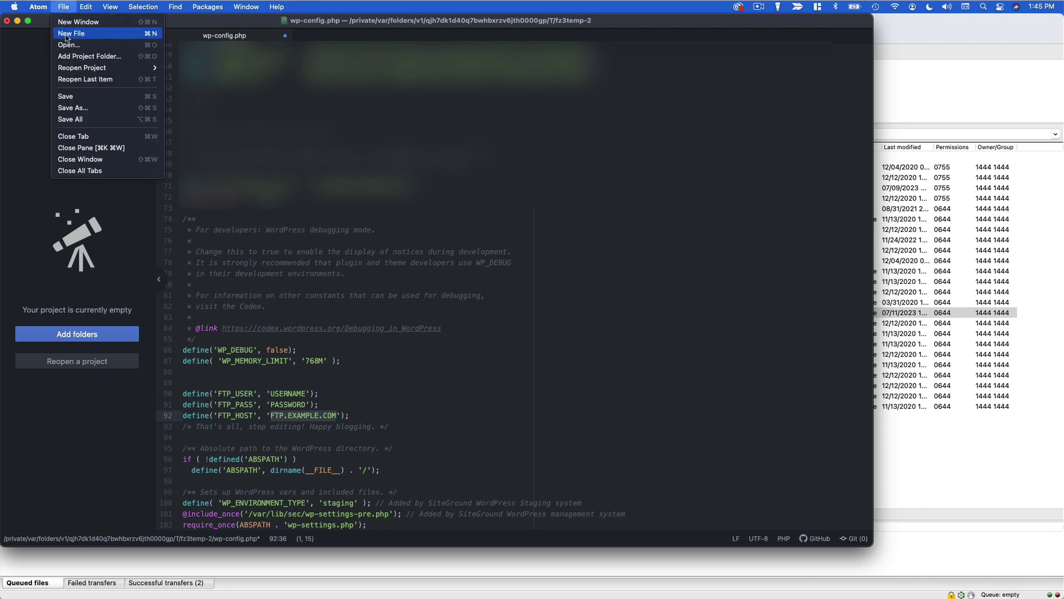
click(87, 98)
click(923, 53)
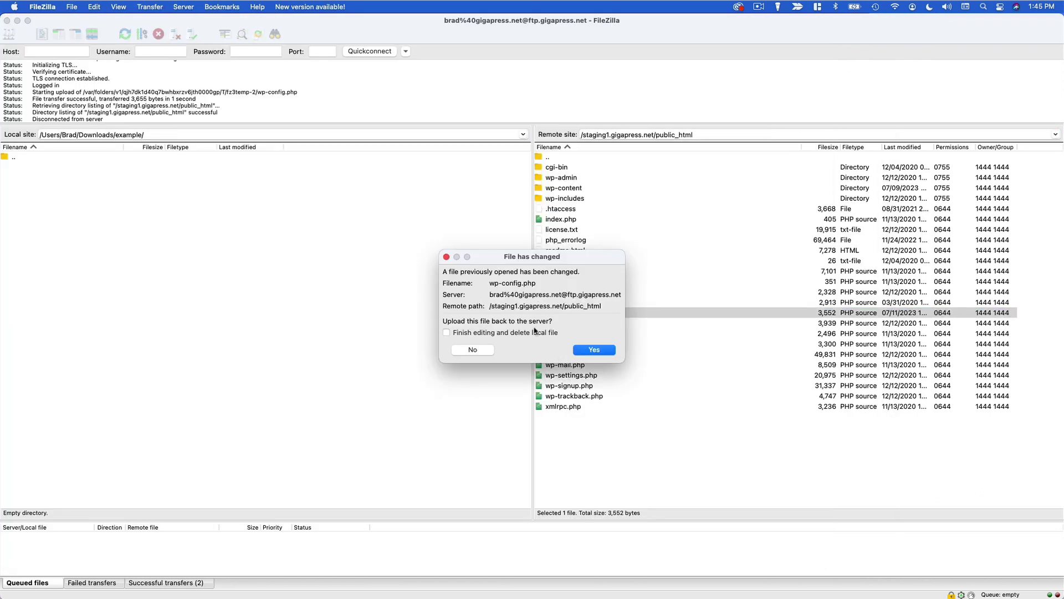
click(595, 351)
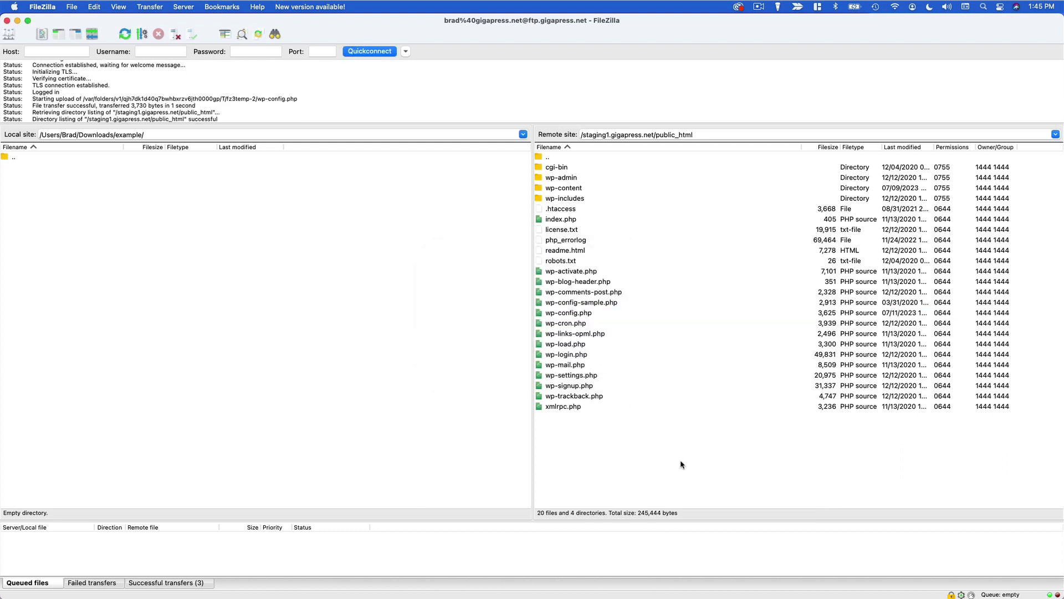